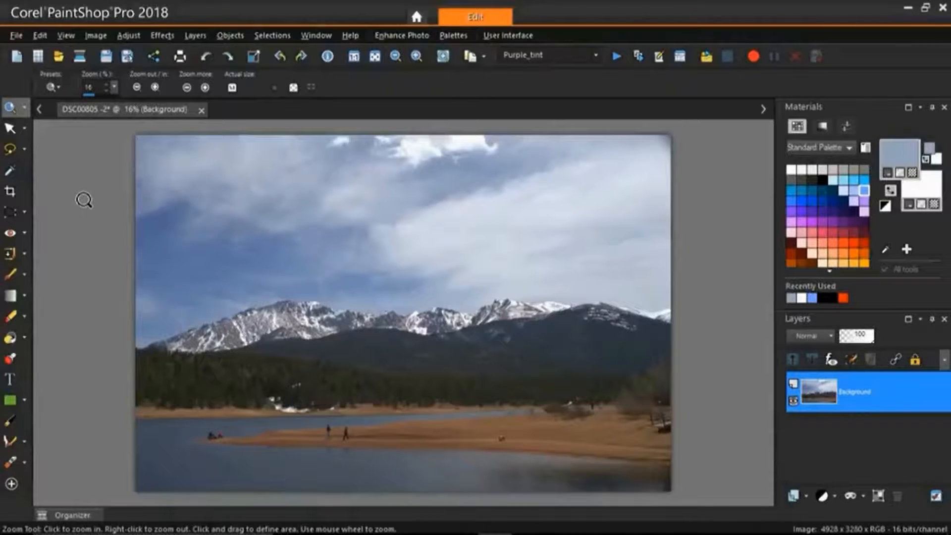
Activate the Clone brush.
left_click(24, 255)
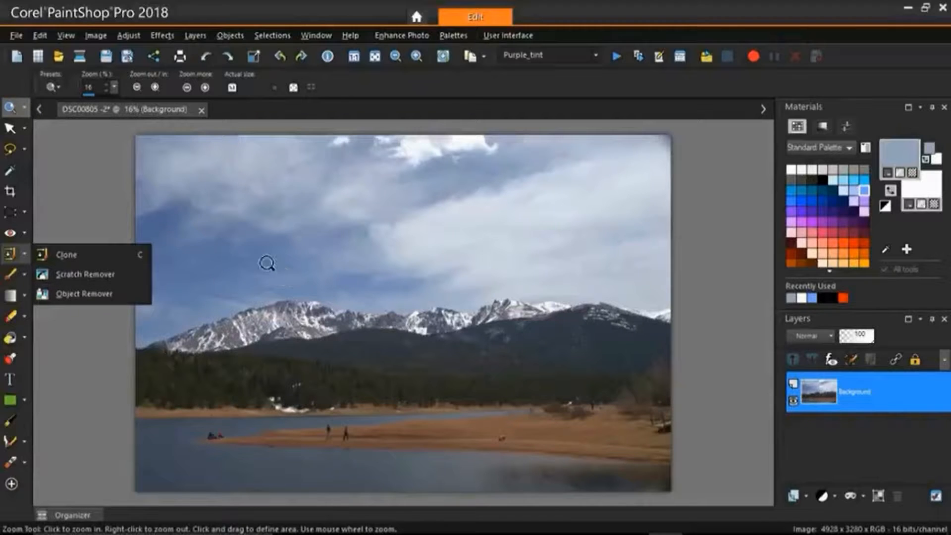
right_click(116, 205)
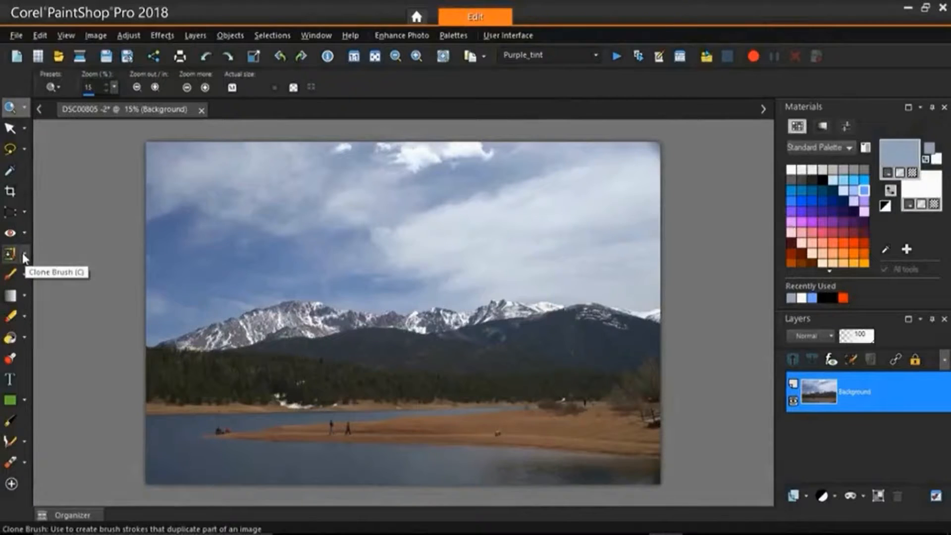
left_click(10, 255)
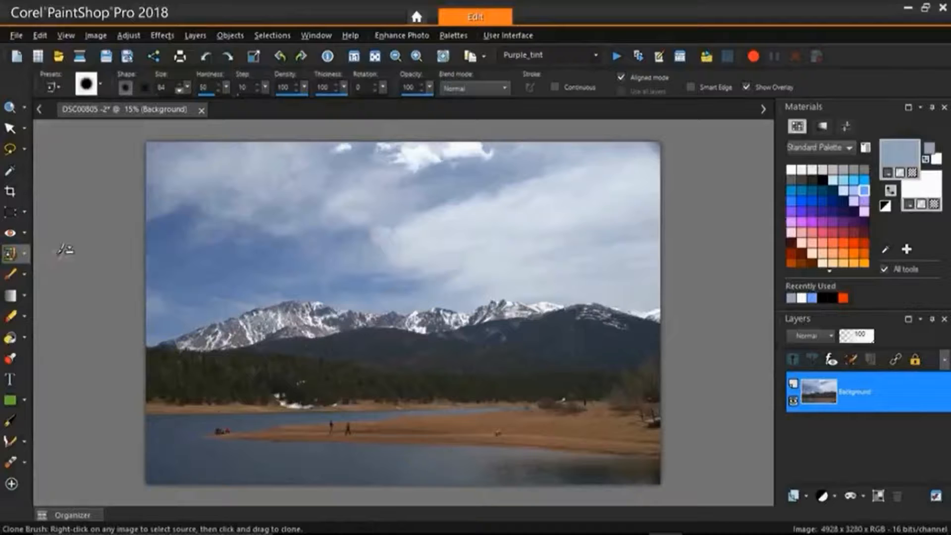
left_click(24, 255)
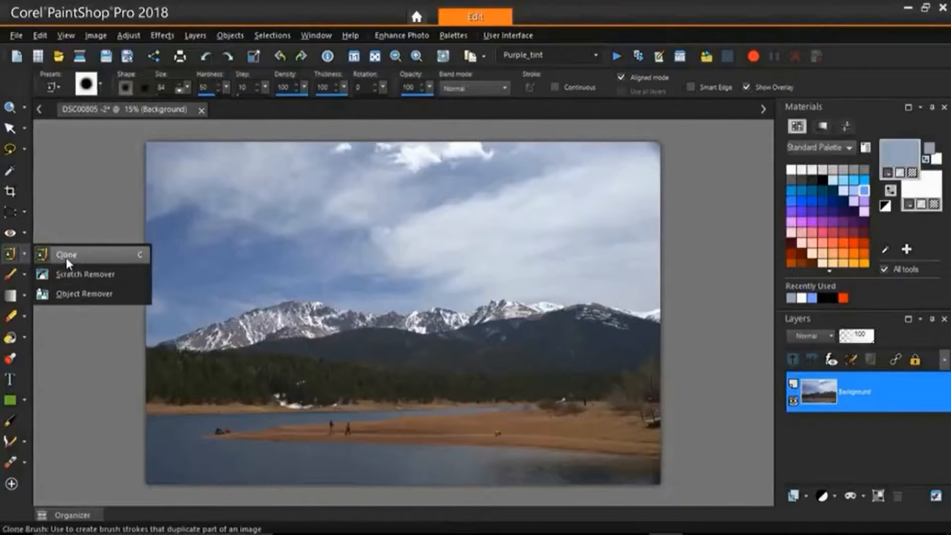
left_click(119, 254)
Set the Clone brush size to 83 to fit the small red object on the sandy shore.
scroll(465, 403, "up", 1)
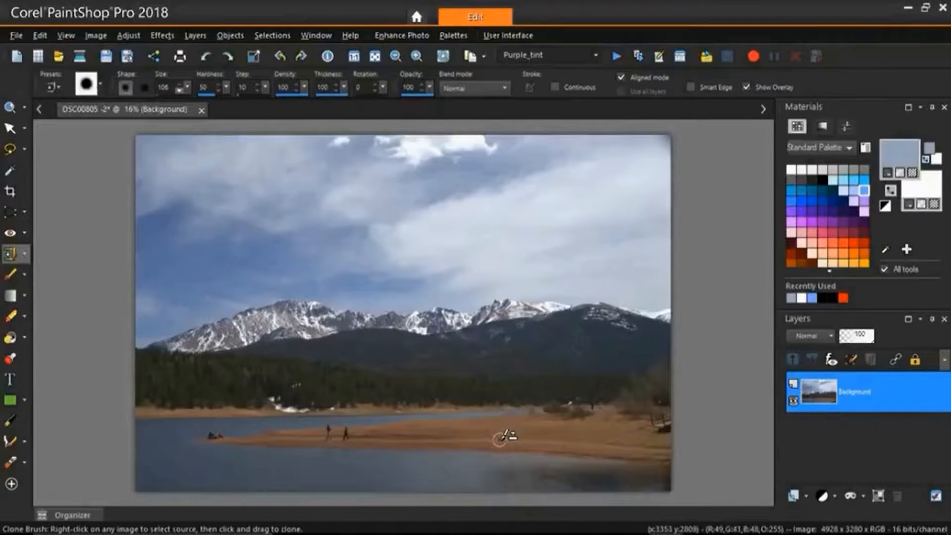
scroll(505, 436, "up", 4)
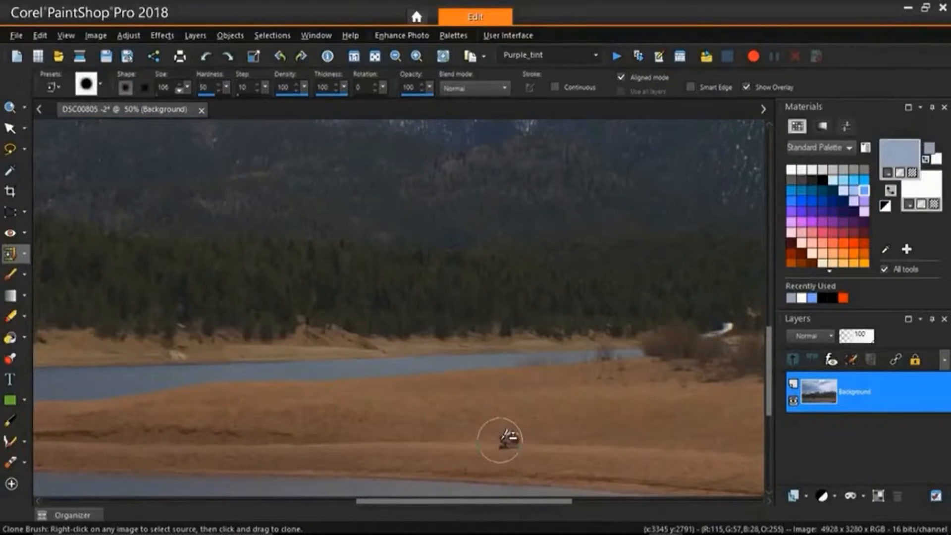
scroll(508, 438, "up", 1)
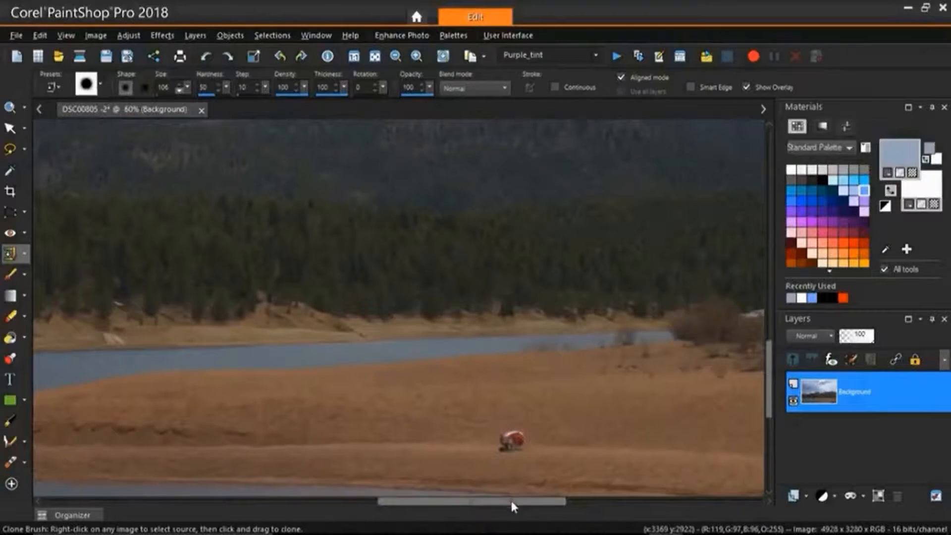
left_click_drag(521, 500, 554, 503)
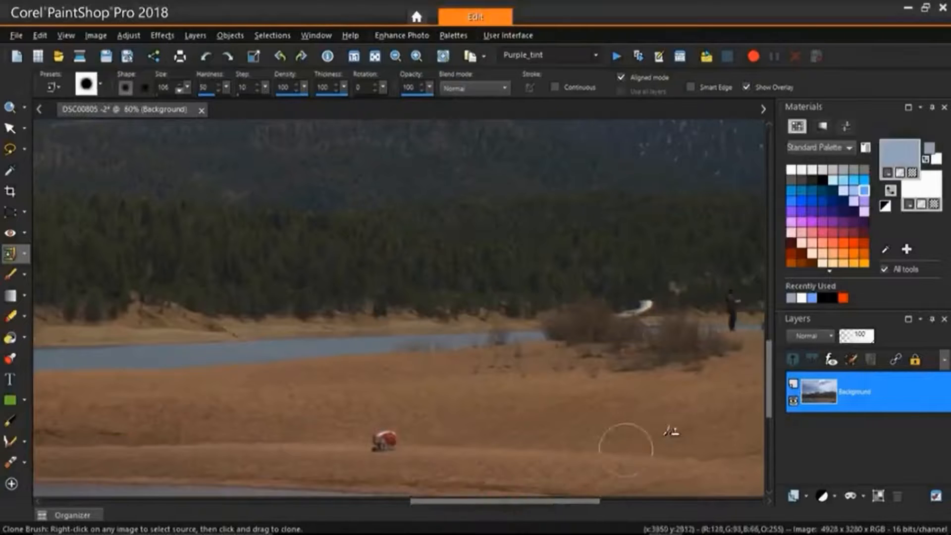
left_click_drag(767, 382, 774, 399)
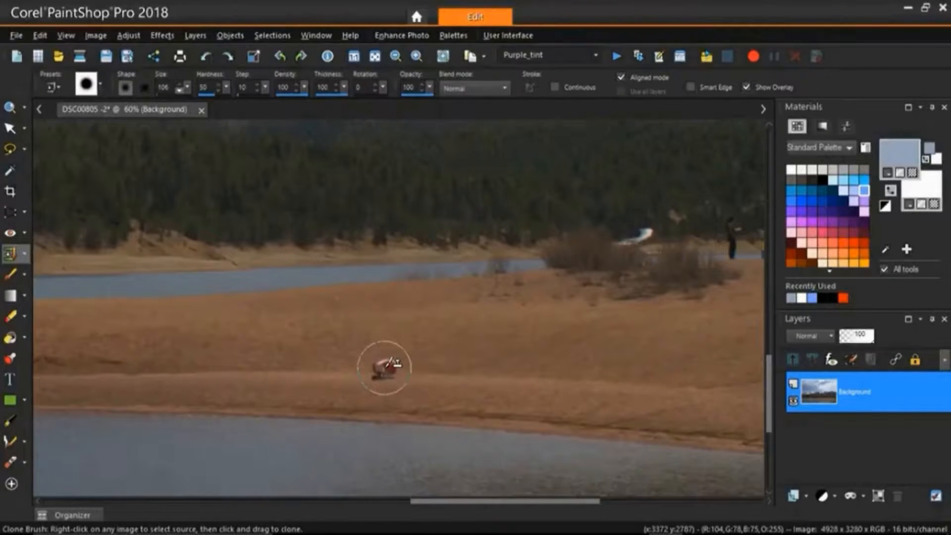
left_click(188, 85)
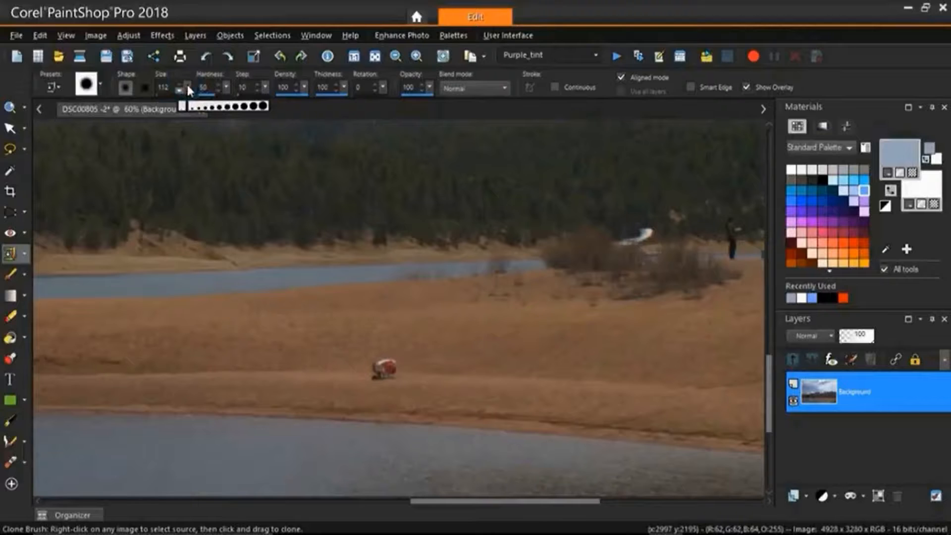
mouse_move(188, 86)
left_mouse_down()
mouse_move(176, 89)
mouse_move(202, 92)
mouse_move(188, 92)
left_mouse_up()
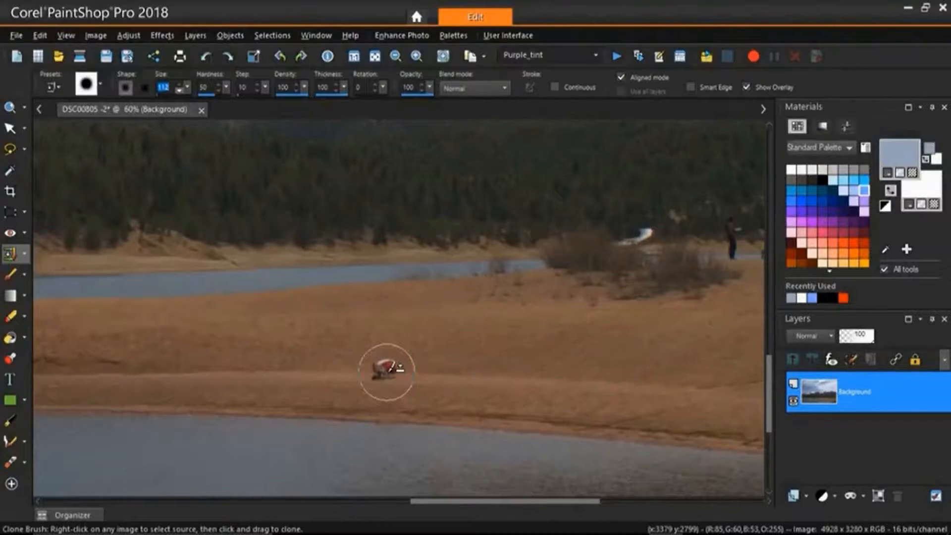
right_click(388, 371)
mouse_move(387, 371)
left_mouse_down("alt")
mouse_move(395, 333)
mouse_move(397, 393)
mouse_move(391, 366)
left_mouse_up("alt")
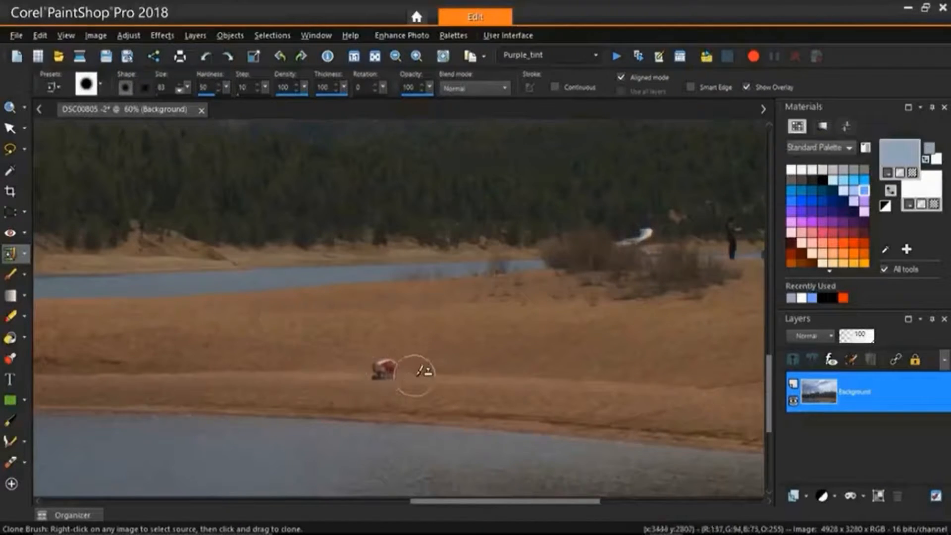
Sample clean sand beside the small red object and clone it over the object until it is covered.
right_click(293, 367)
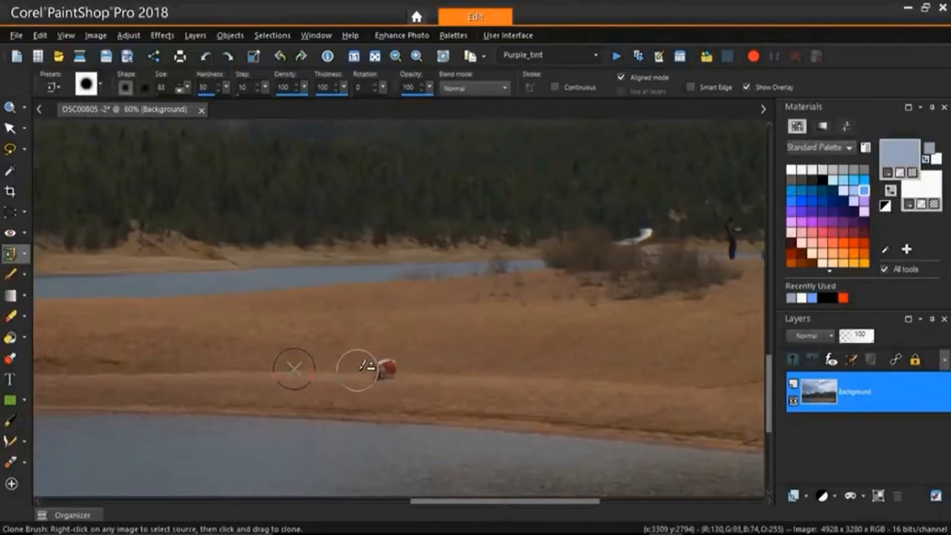
left_click_drag(356, 369, 366, 371)
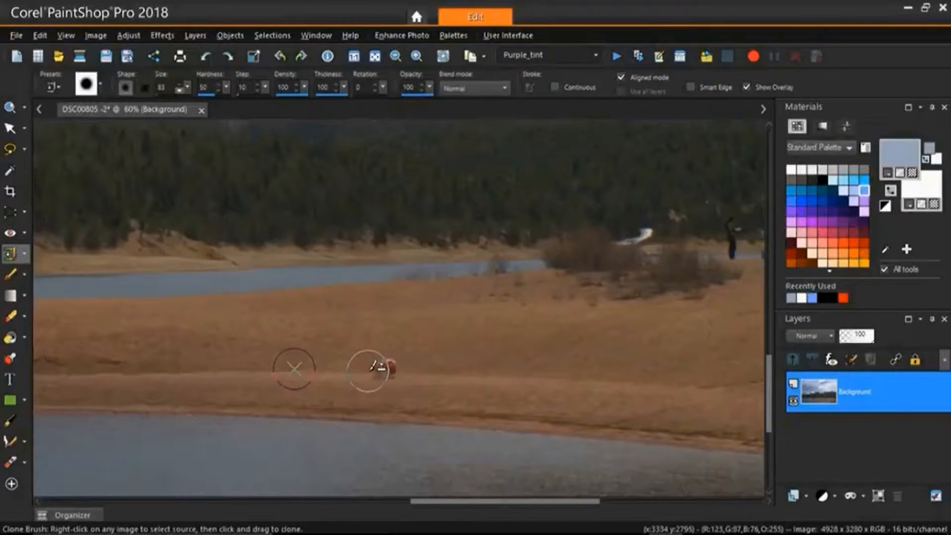
left_click(369, 371)
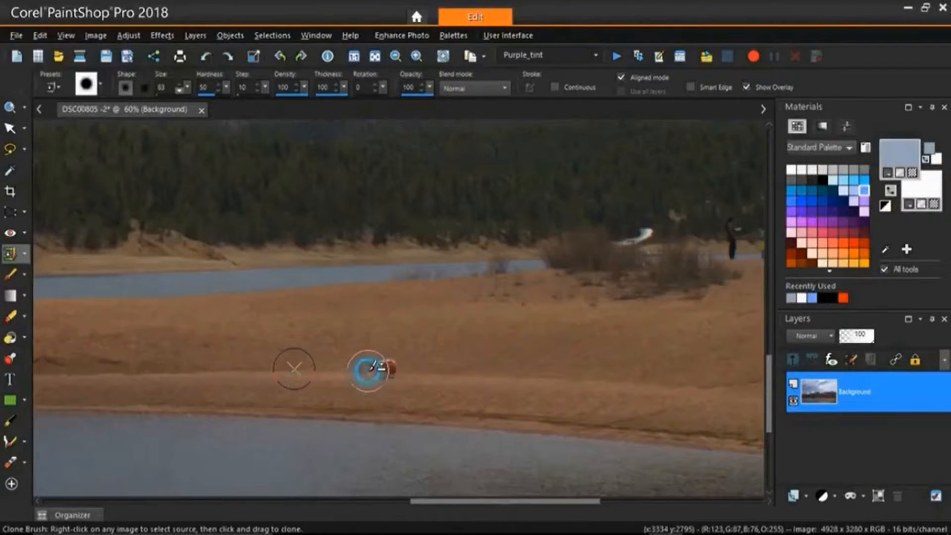
left_click_drag(374, 366, 396, 369)
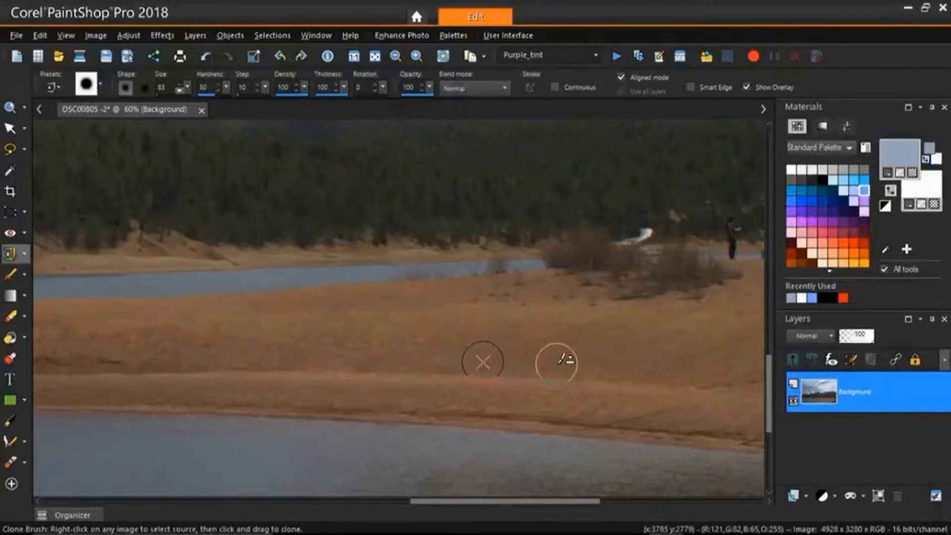
Choose the Scratch Remover and paint two black scratch-like strokes in the sky, one vertical and one diagonal.
scroll(402, 306, "down", 5)
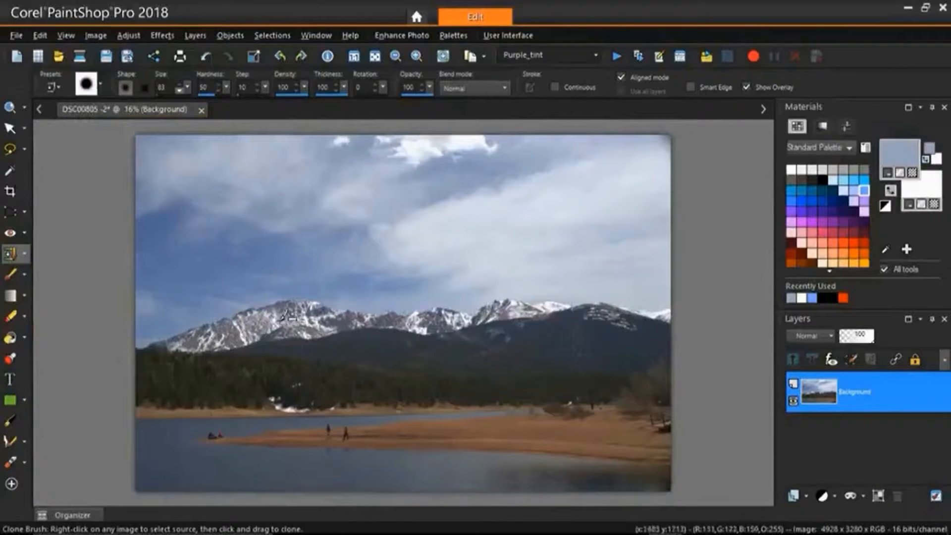
left_click(24, 252)
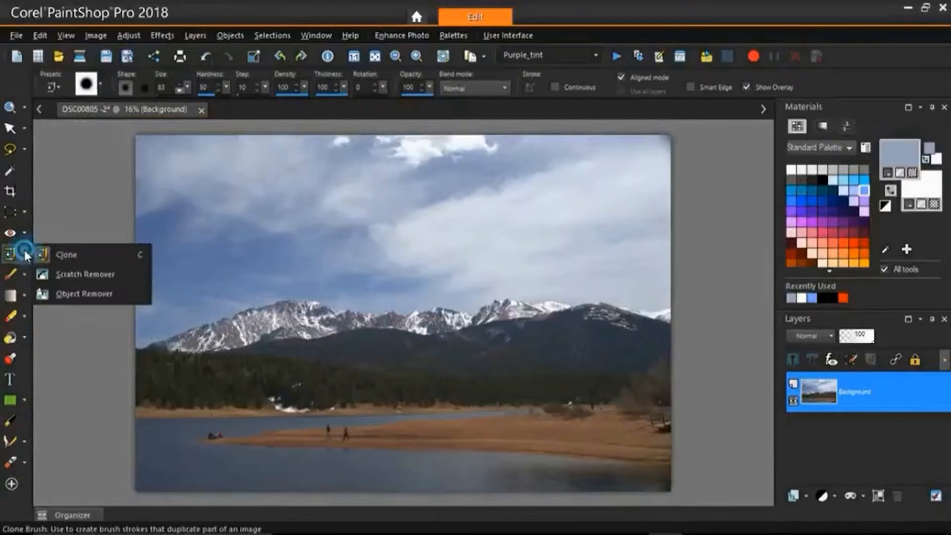
left_click(61, 273)
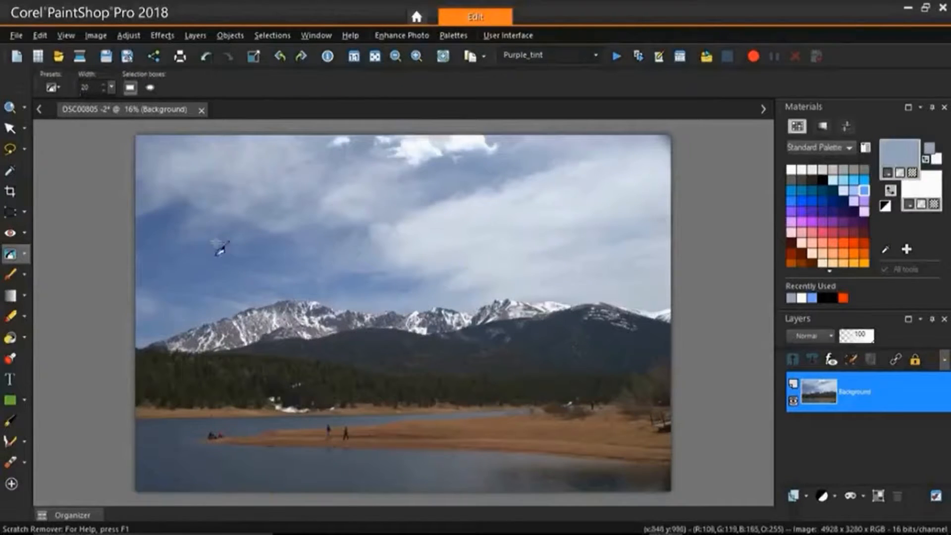
left_click(23, 277)
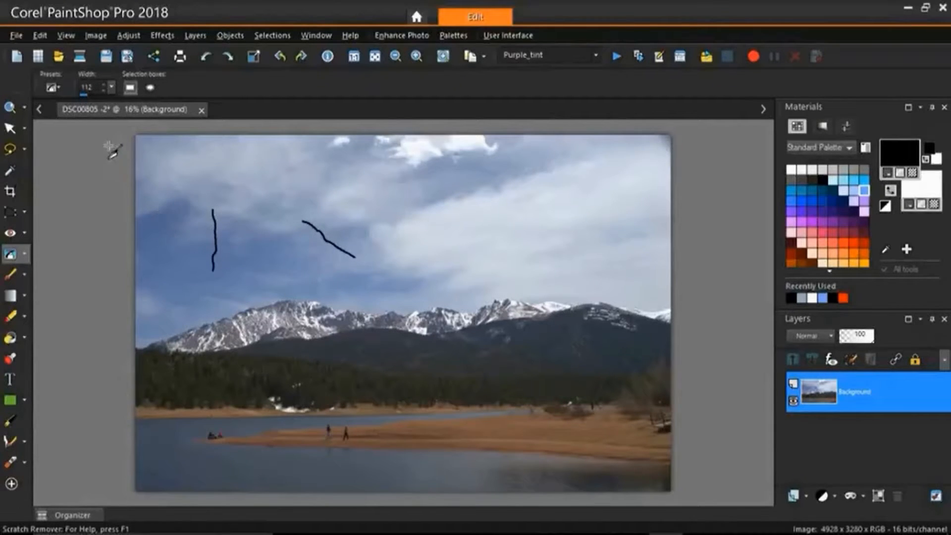
Set the Scratch Remover width to 137 and remove the vertical black scratch from the sky.
left_click(112, 89)
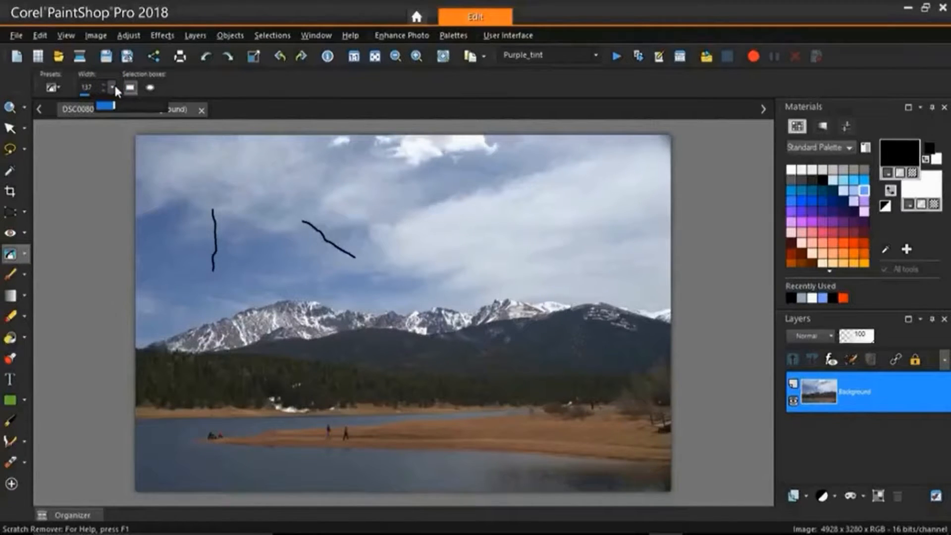
left_click(114, 84)
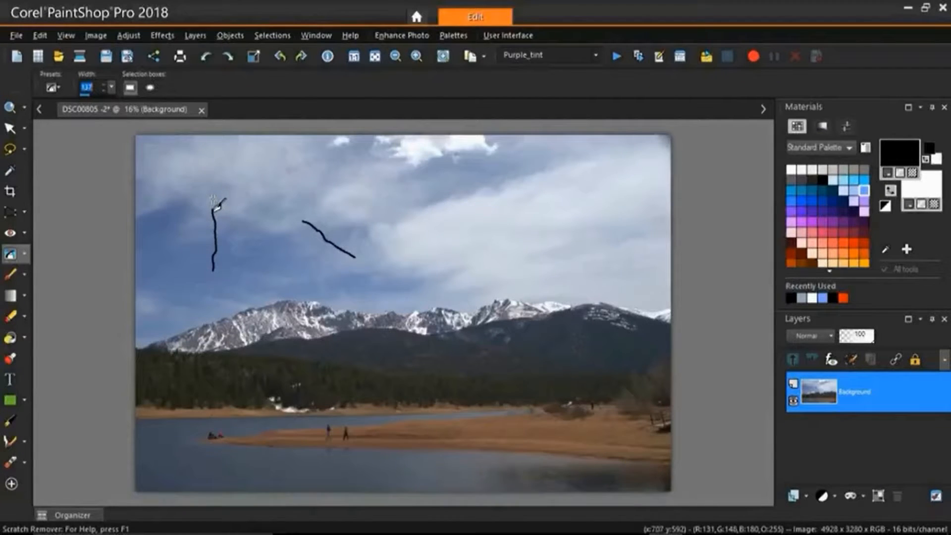
left_click(212, 200)
left_click_drag(212, 200, 220, 287)
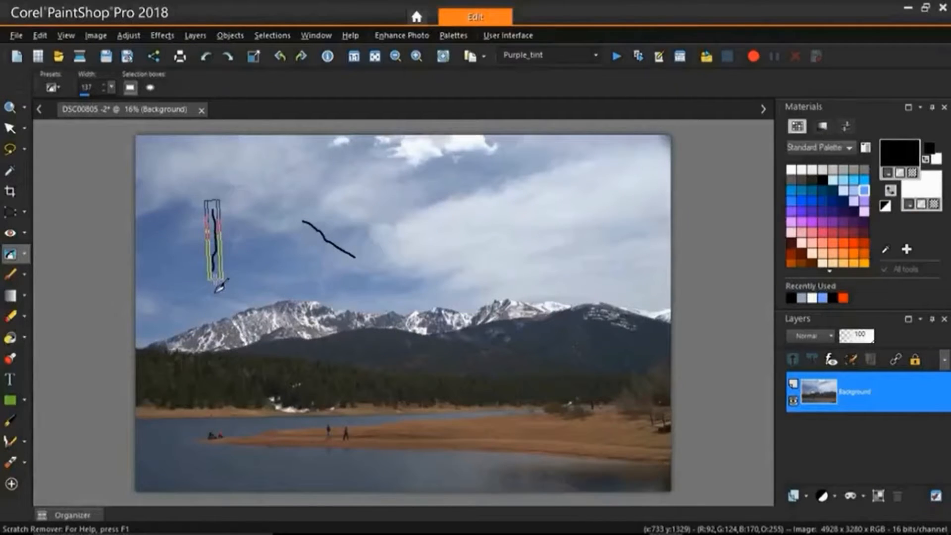
left_click_drag(214, 279, 214, 278)
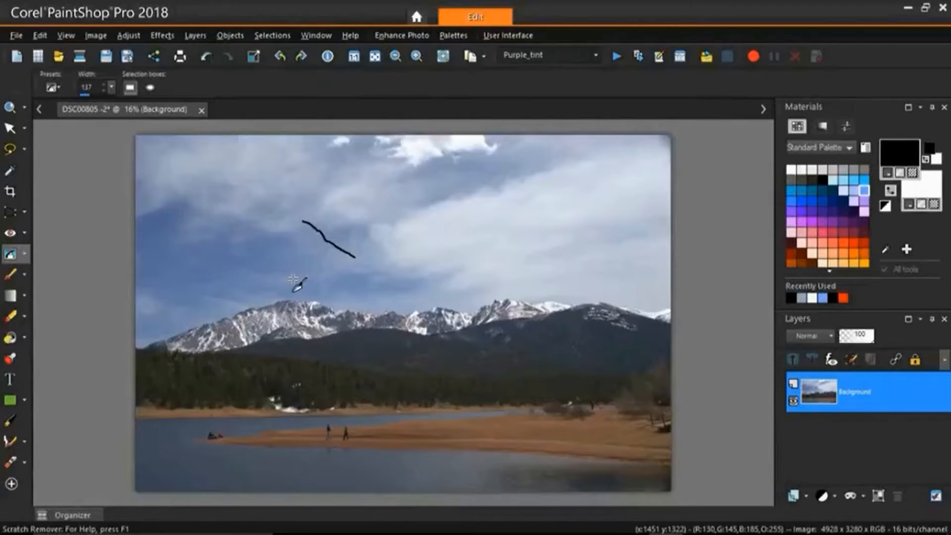
Switch the Scratch Remover to the rounded selection box and remove the diagonal black scratch from the sky.
left_click(150, 88)
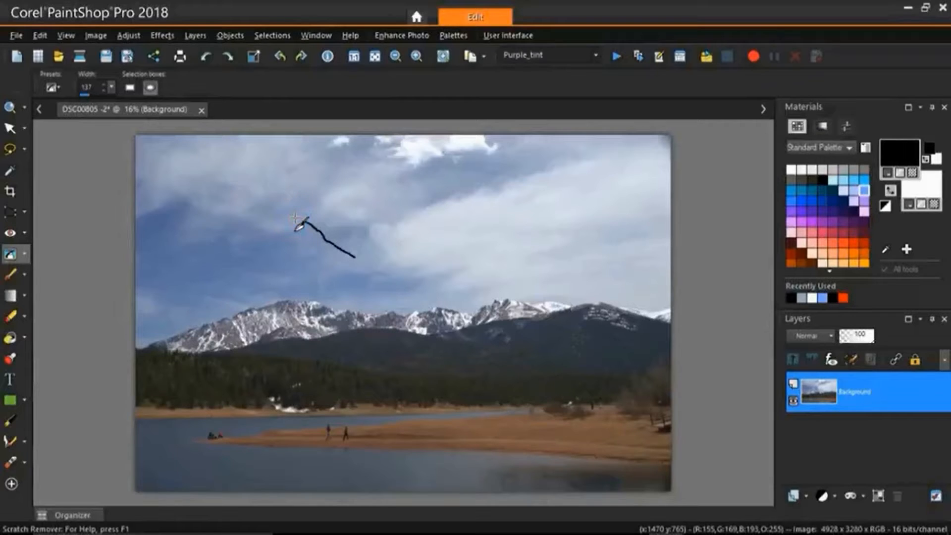
left_click_drag(296, 218, 363, 261)
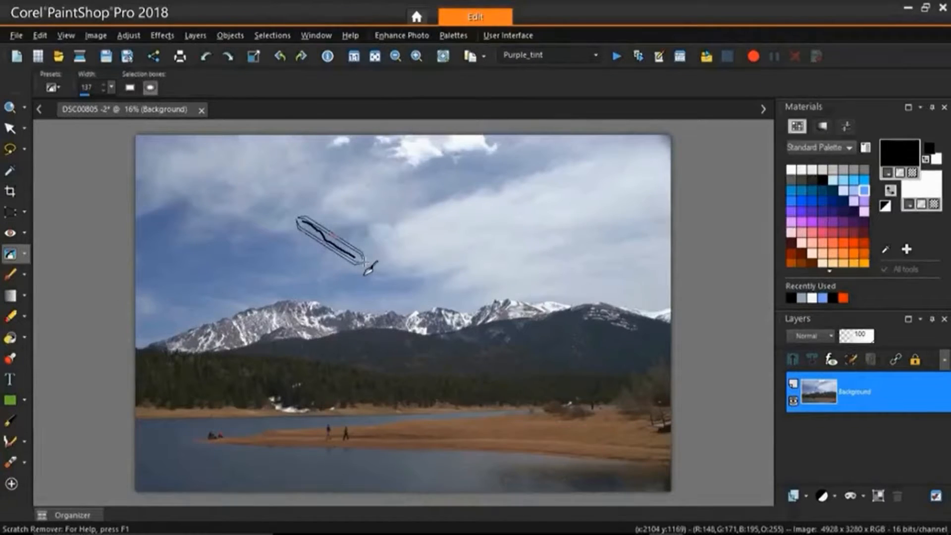
left_click_drag(364, 261, 363, 261)
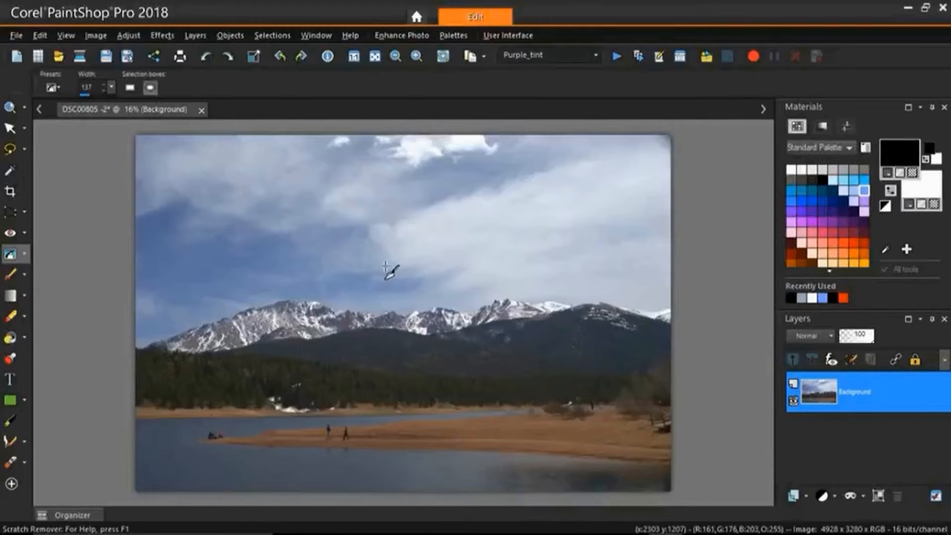
Choose the Object Remover and outline the person in dark clothes walking closer to the middle of the sandbank.
left_click(25, 254)
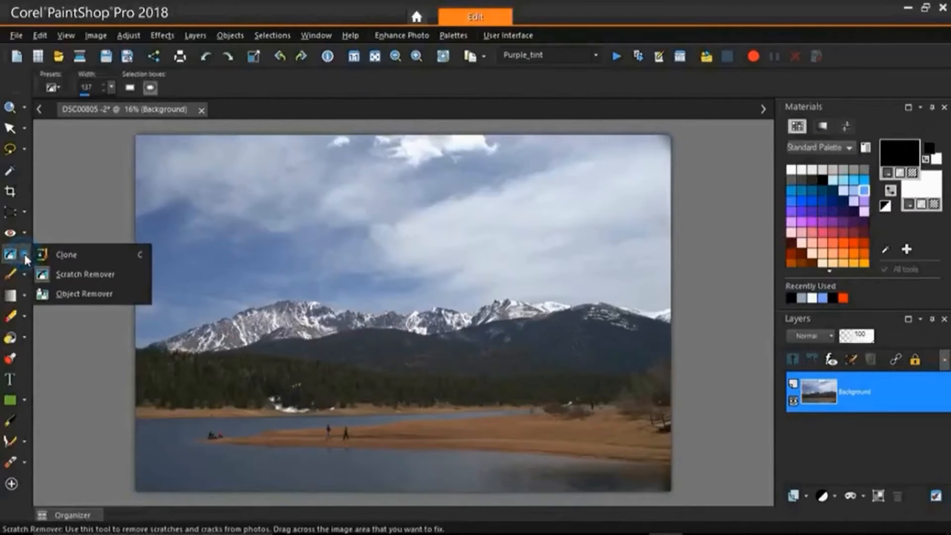
left_click(93, 293)
scroll(62, 265, "down", 1)
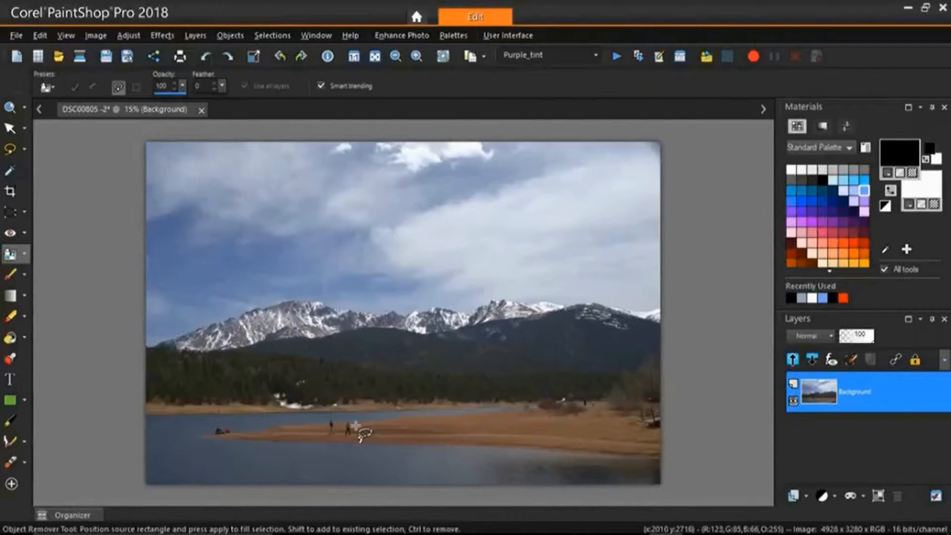
scroll(357, 426, "up", 5)
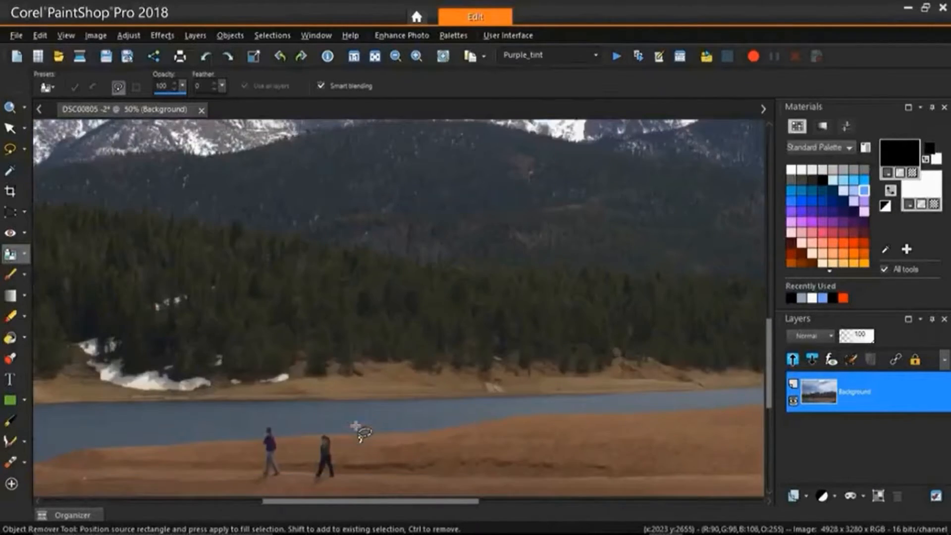
scroll(355, 426, "up", 3)
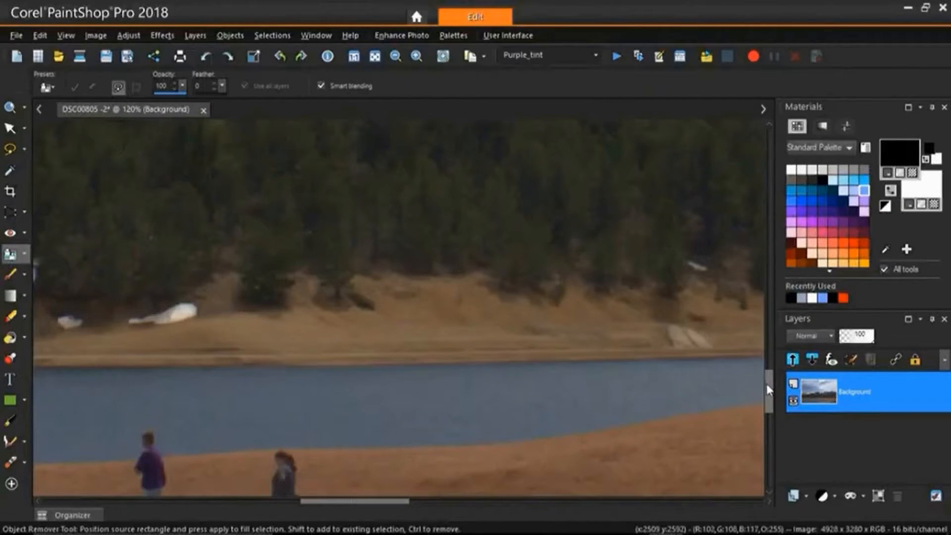
left_click_drag(766, 386, 766, 415)
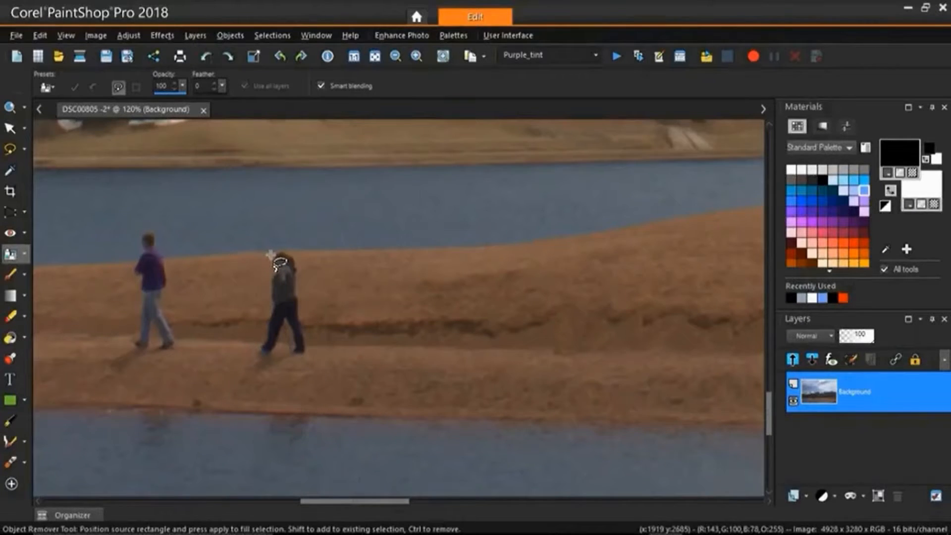
left_click(270, 254)
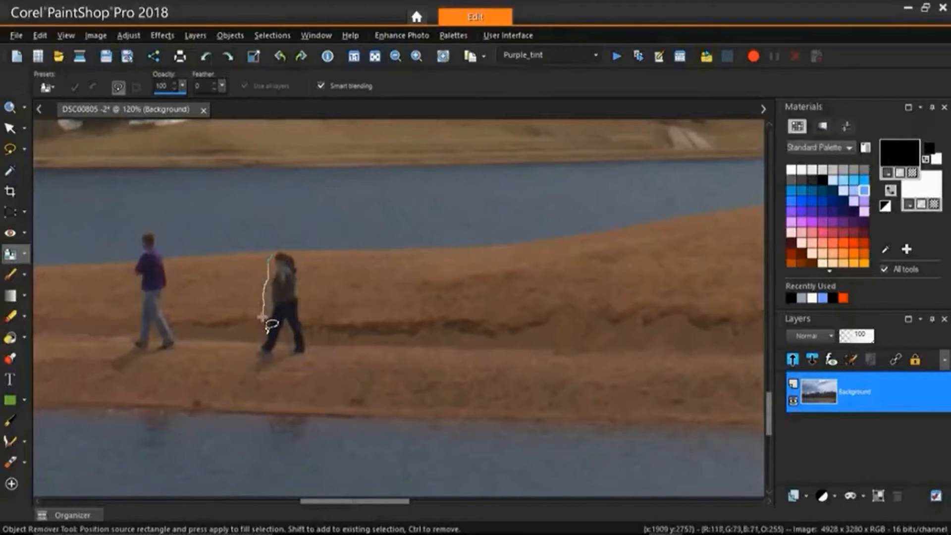
mouse_move(262, 317)
left_mouse_down()
mouse_move(247, 346)
mouse_move(252, 358)
mouse_move(294, 362)
mouse_move(310, 357)
mouse_move(310, 302)
left_mouse_up()
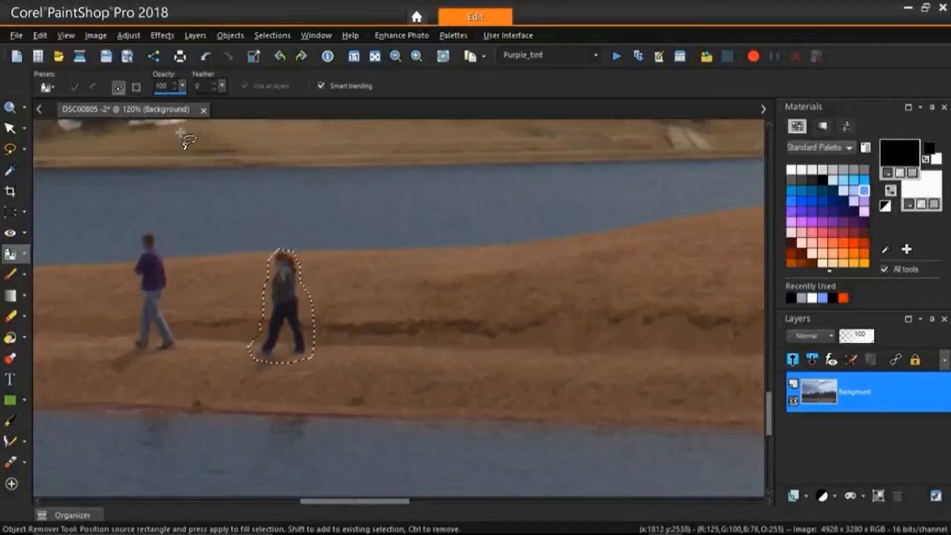
Switch the Object Remover to its source rectangle and shrink and place it over the shoreline just beside the outlined person.
left_click(136, 87)
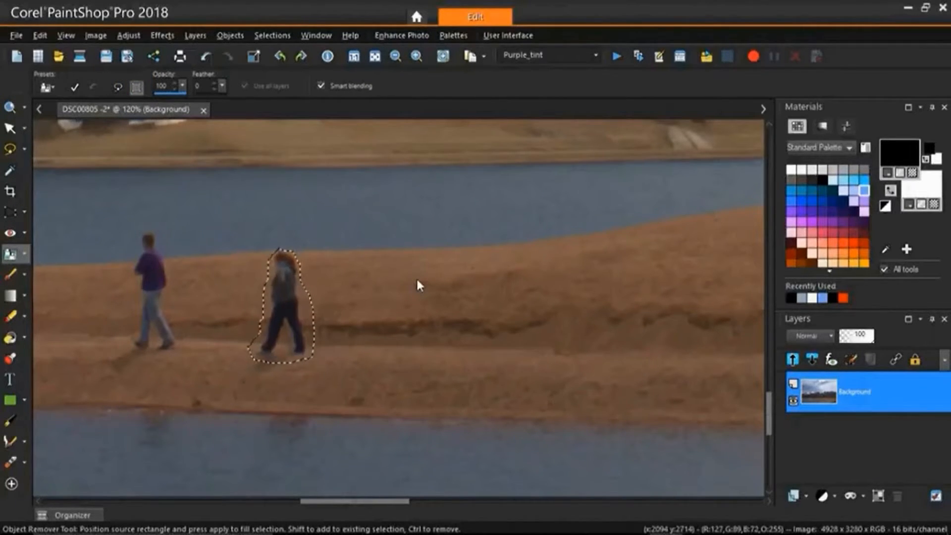
scroll(417, 284, "down", 3)
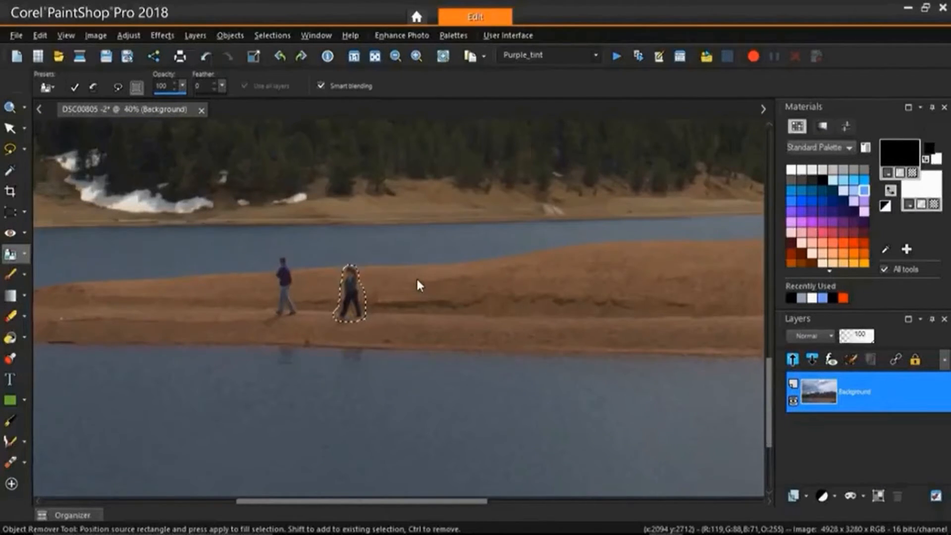
scroll(417, 285, "down", 2)
scroll(417, 285, "down", 1)
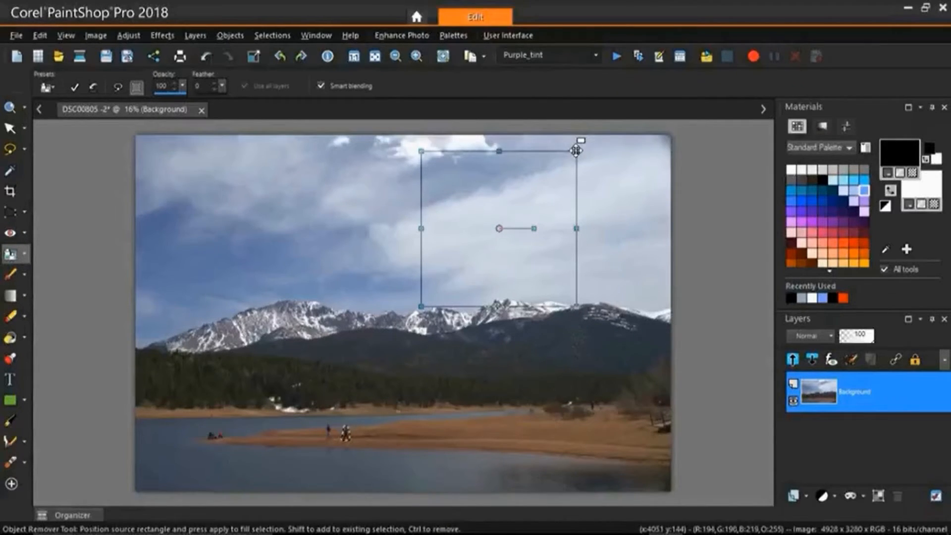
left_click_drag(575, 148, 363, 428)
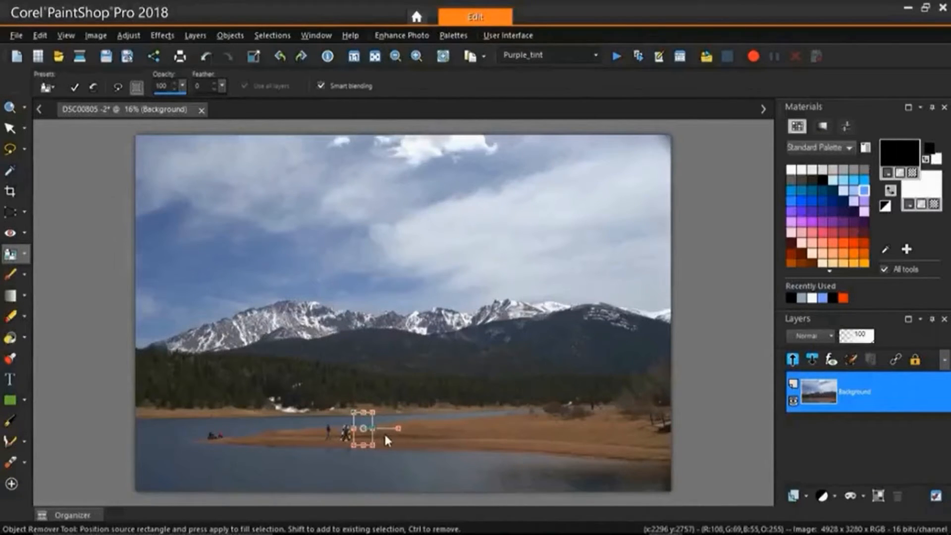
Fit the source rectangle to about the person's height on the adjacent sand, apply the removal and clear the selection.
scroll(384, 431, "up", 4)
scroll(384, 432, "up", 3)
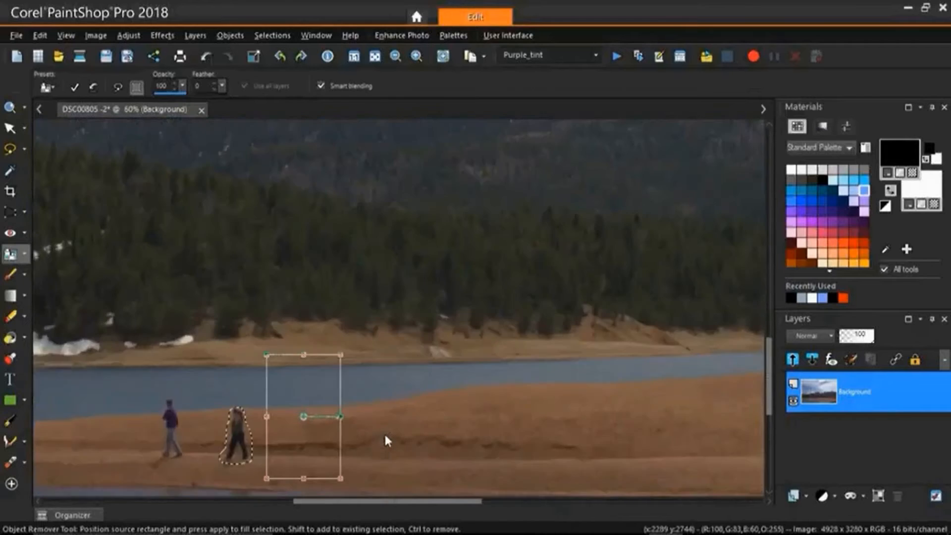
scroll(384, 431, "up", 2)
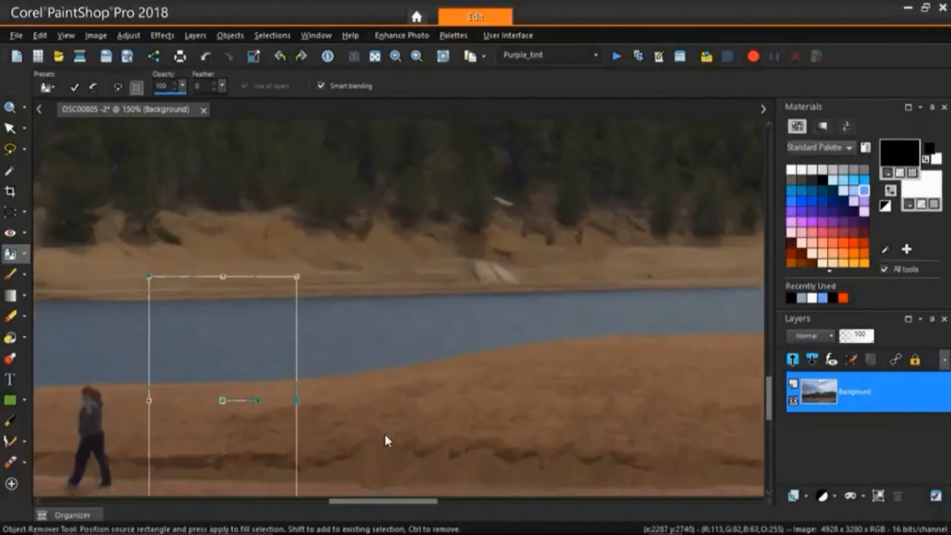
scroll(360, 394, "down", 1)
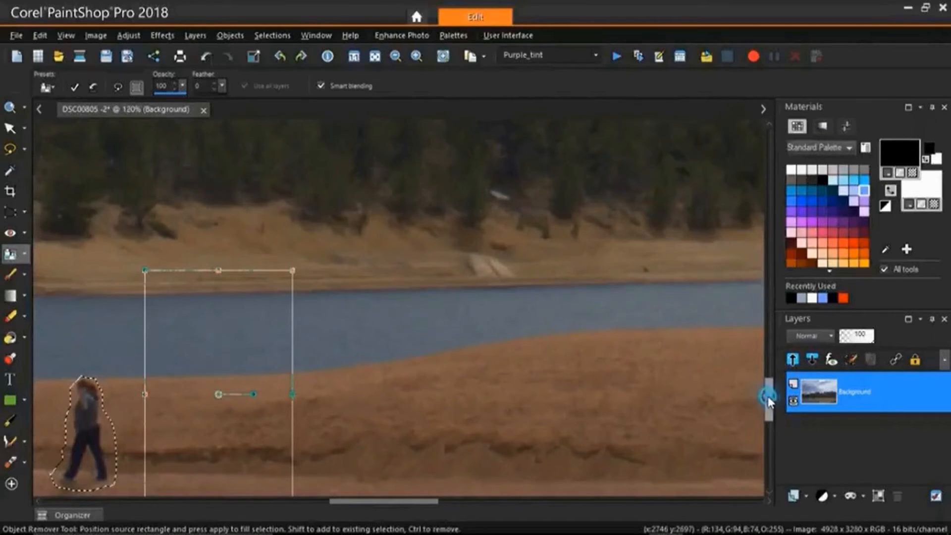
left_click_drag(768, 396, 768, 409)
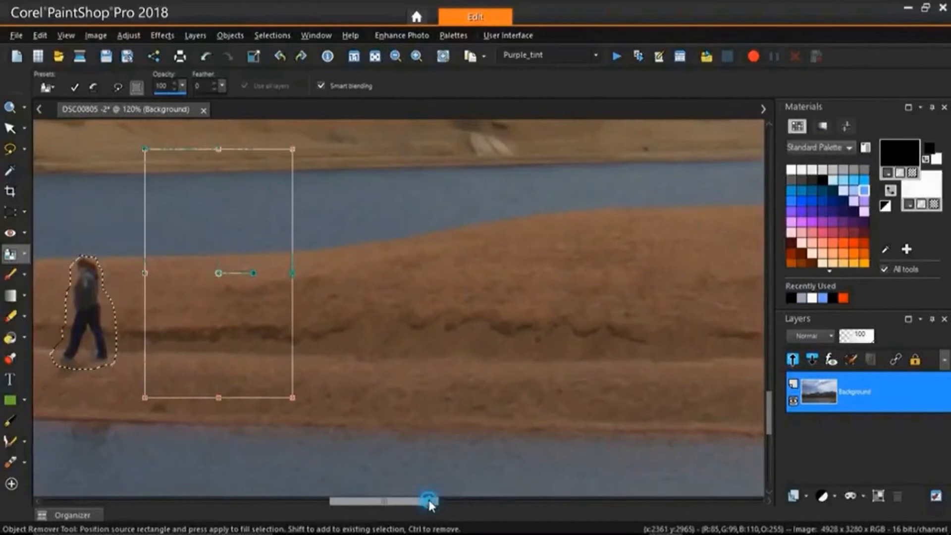
left_click_drag(430, 501, 384, 503)
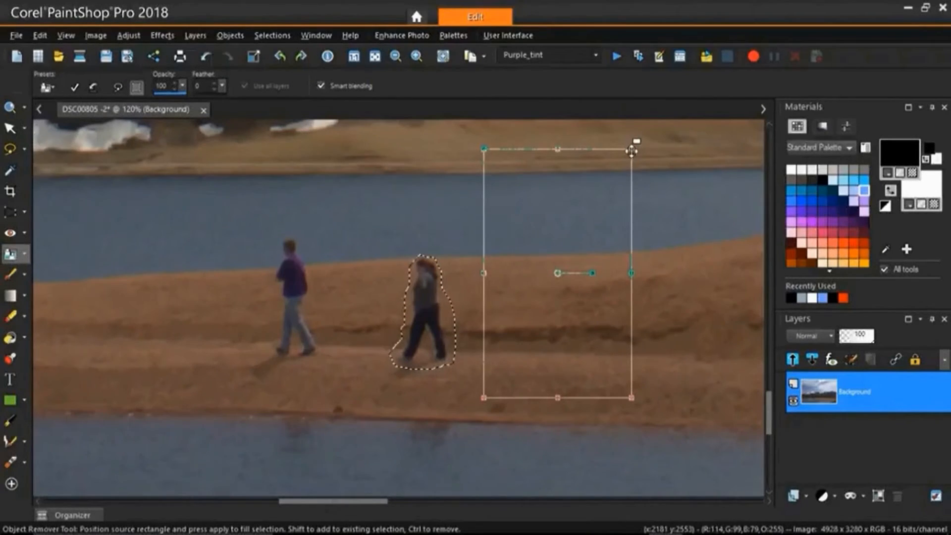
left_click_drag(629, 150, 551, 279)
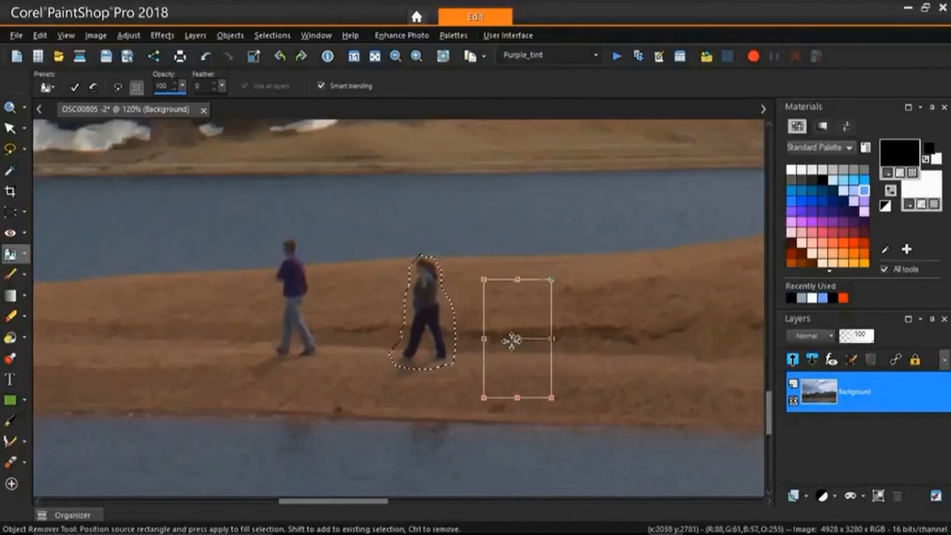
left_click_drag(517, 340, 493, 319)
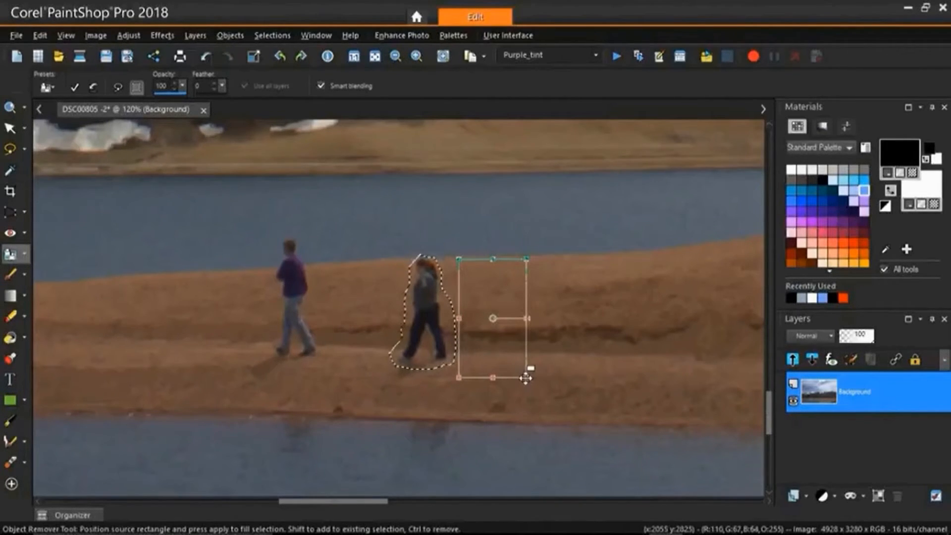
left_click_drag(526, 377, 513, 369)
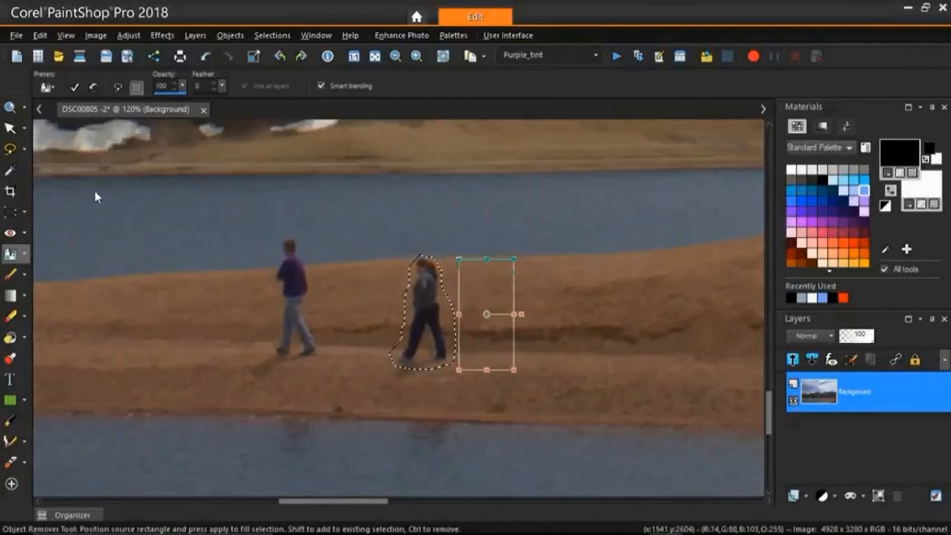
left_click(75, 89)
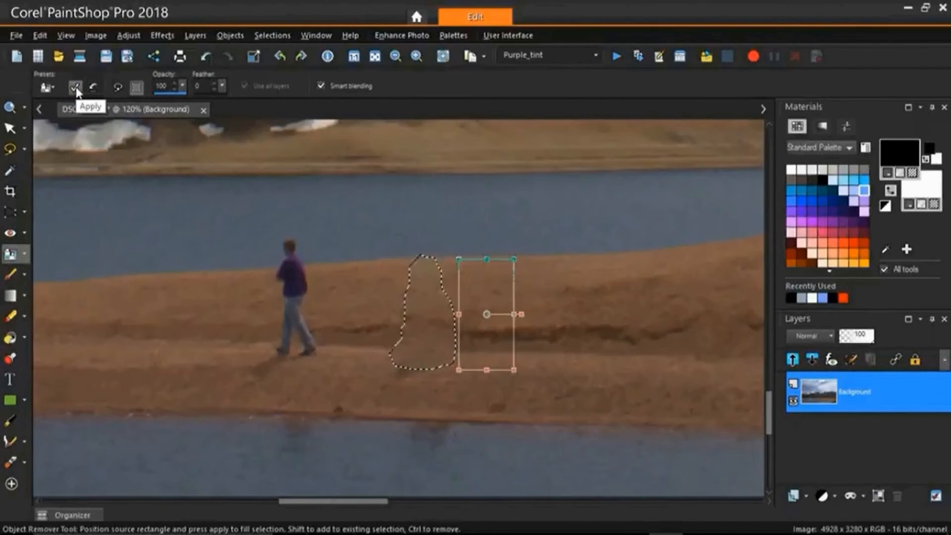
key("ctrl+d")
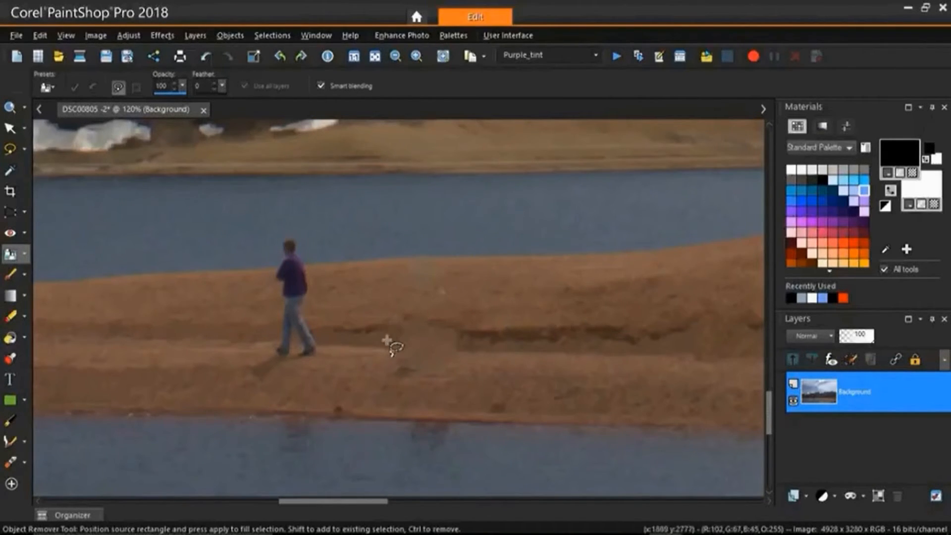
Outline the remaining person in purple with the Freehand Selection, fill the area automatically from its surroundings, and deselect.
key("s")
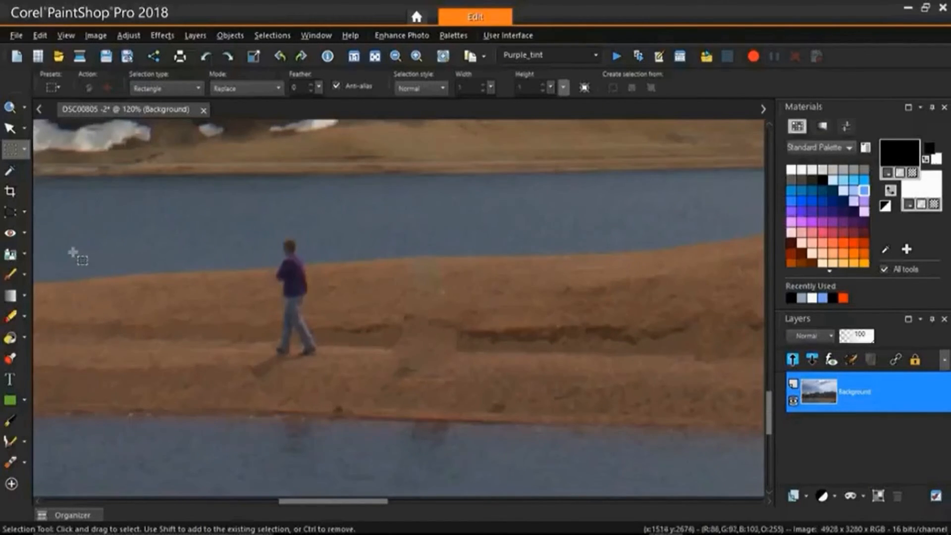
left_click(24, 254)
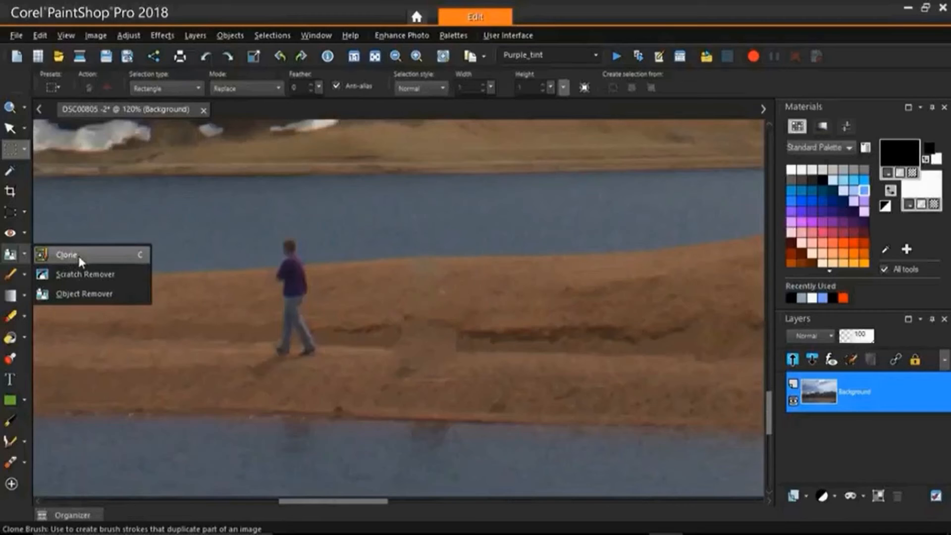
left_click(22, 147)
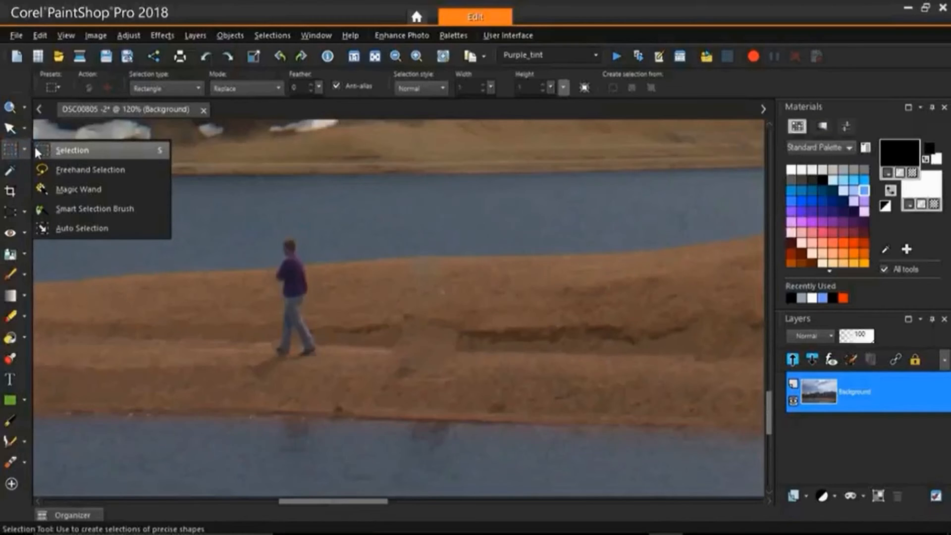
left_click(99, 171)
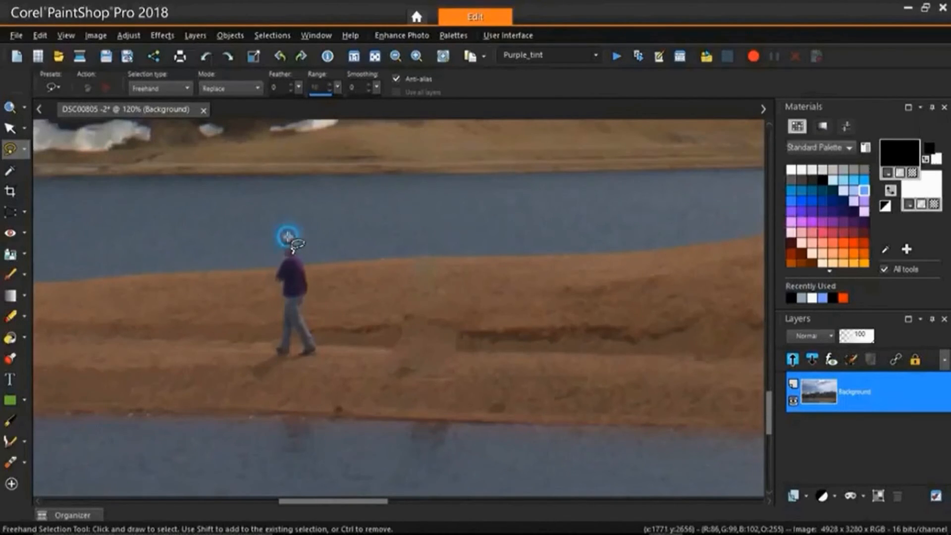
mouse_move(288, 237)
left_mouse_down()
mouse_move(262, 342)
mouse_move(273, 360)
mouse_move(292, 364)
mouse_move(315, 360)
mouse_move(327, 341)
mouse_move(333, 264)
mouse_move(289, 237)
left_mouse_up()
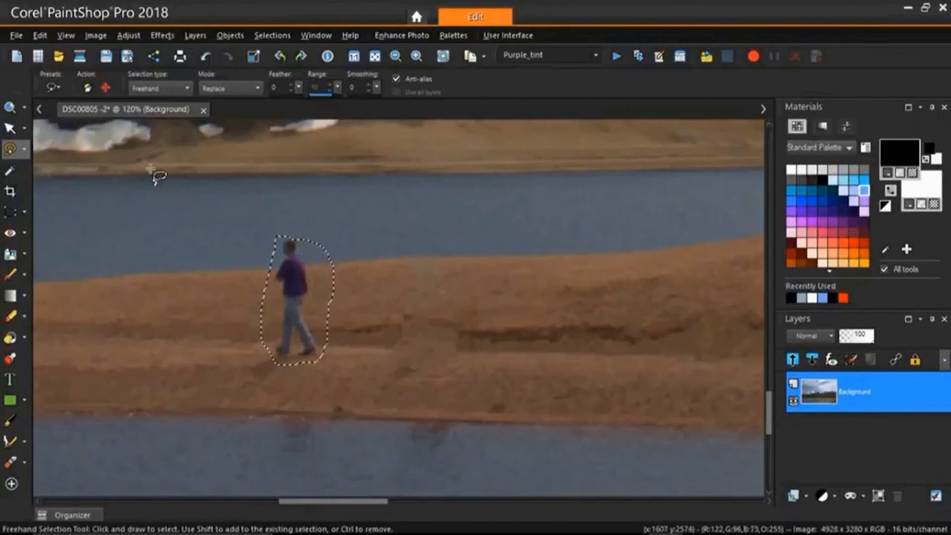
left_click(89, 88)
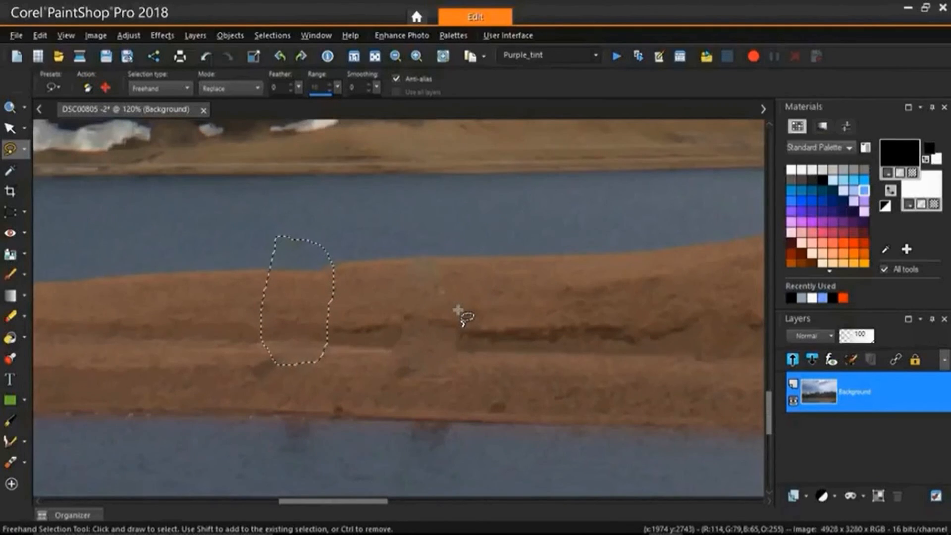
key("ctrl+d")
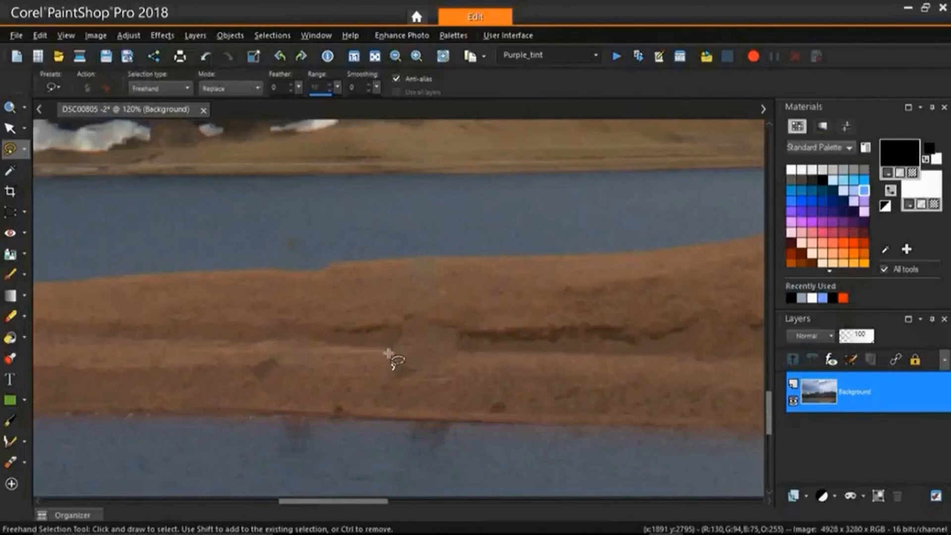